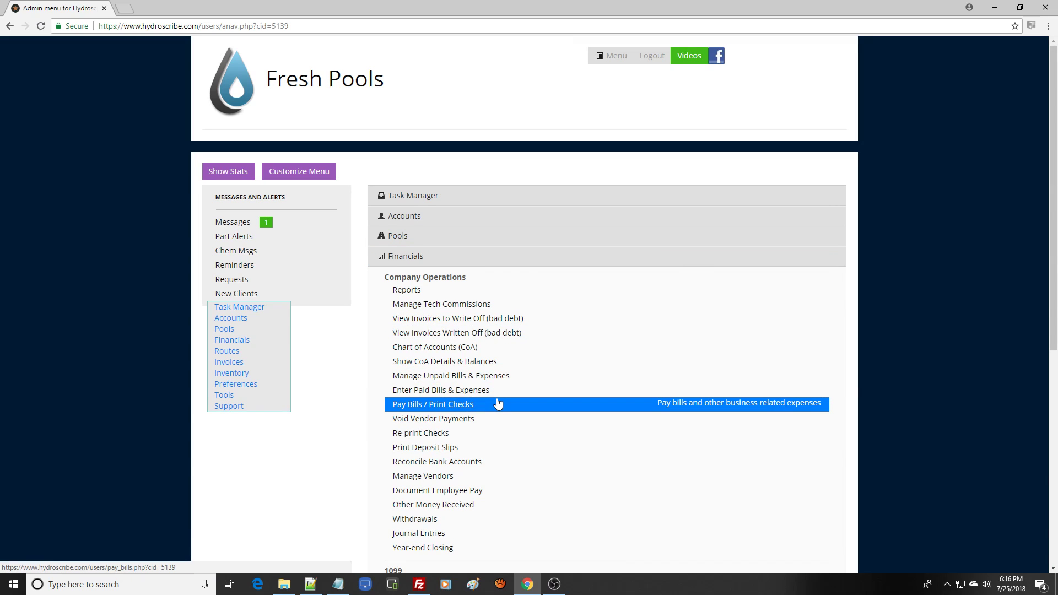
Add a new bill under Enter Paid Bills & Expenses and choose Home Depot as its vendor
left_click(506, 396)
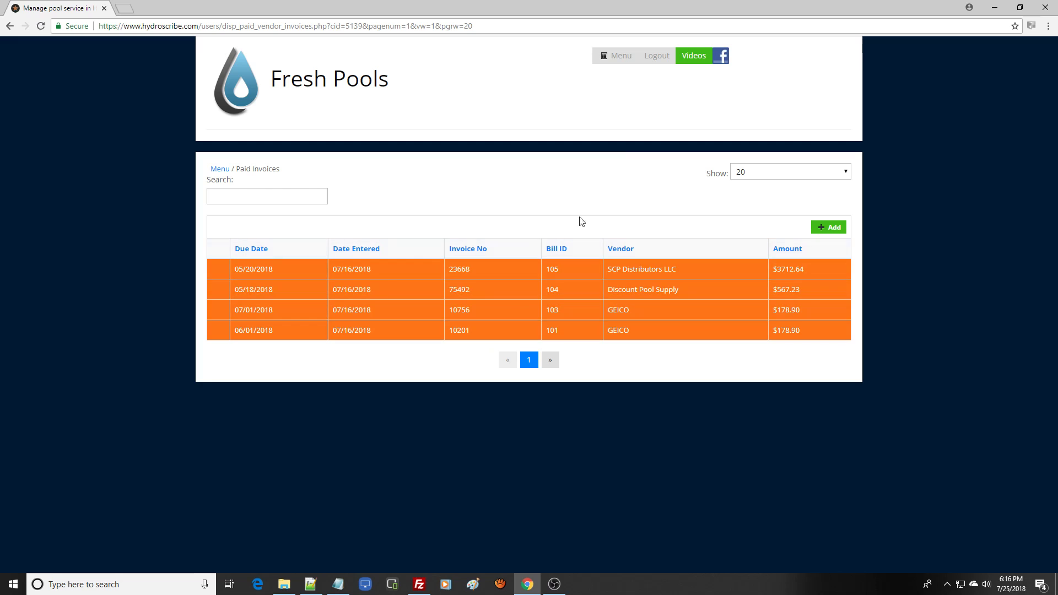
left_click(832, 228)
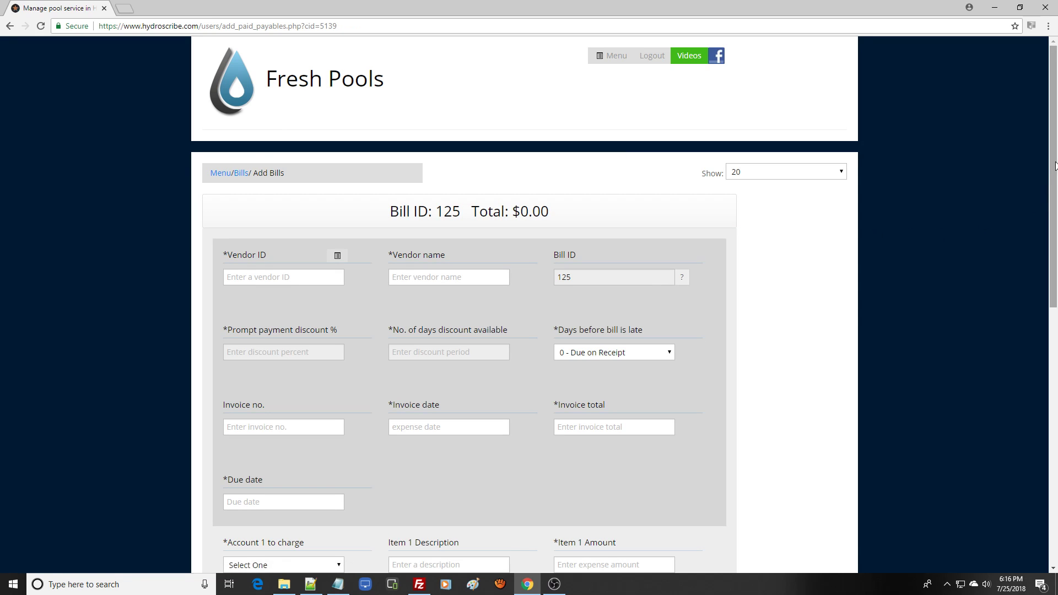
left_click_drag(1056, 180, 1055, 247)
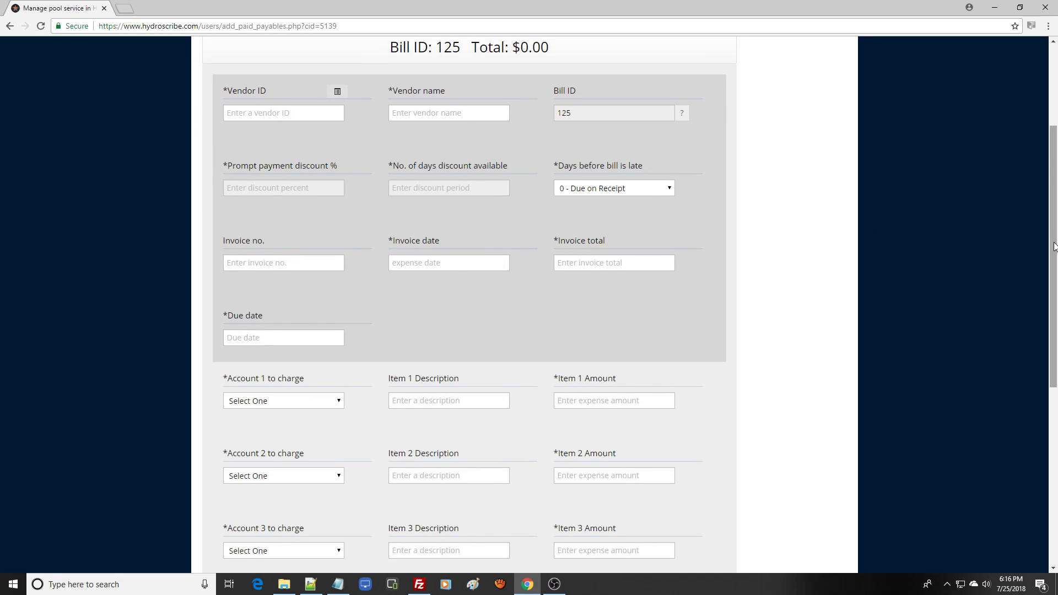
left_click(338, 92)
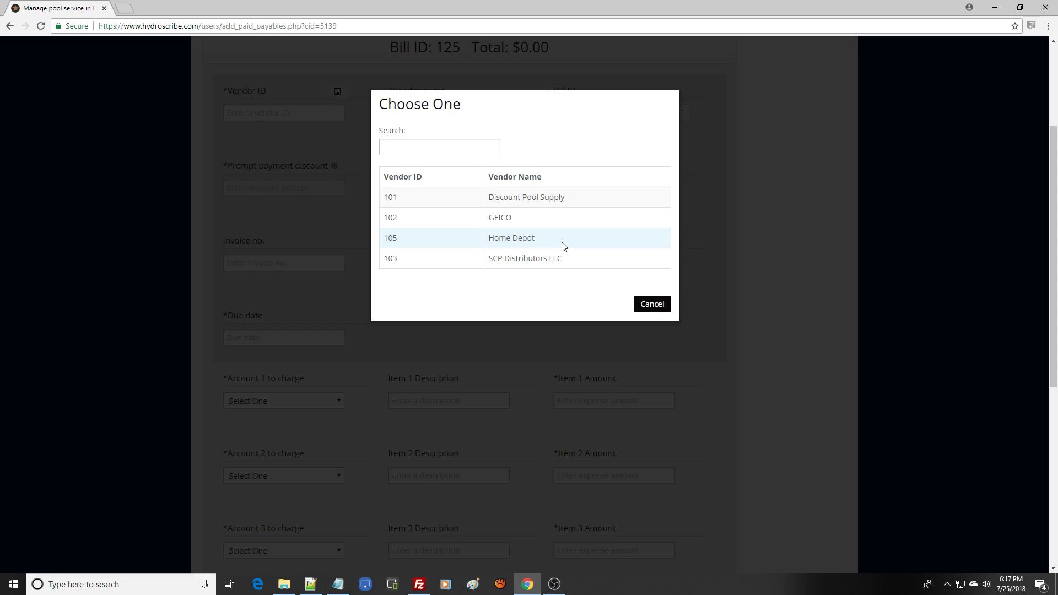
left_click(517, 238)
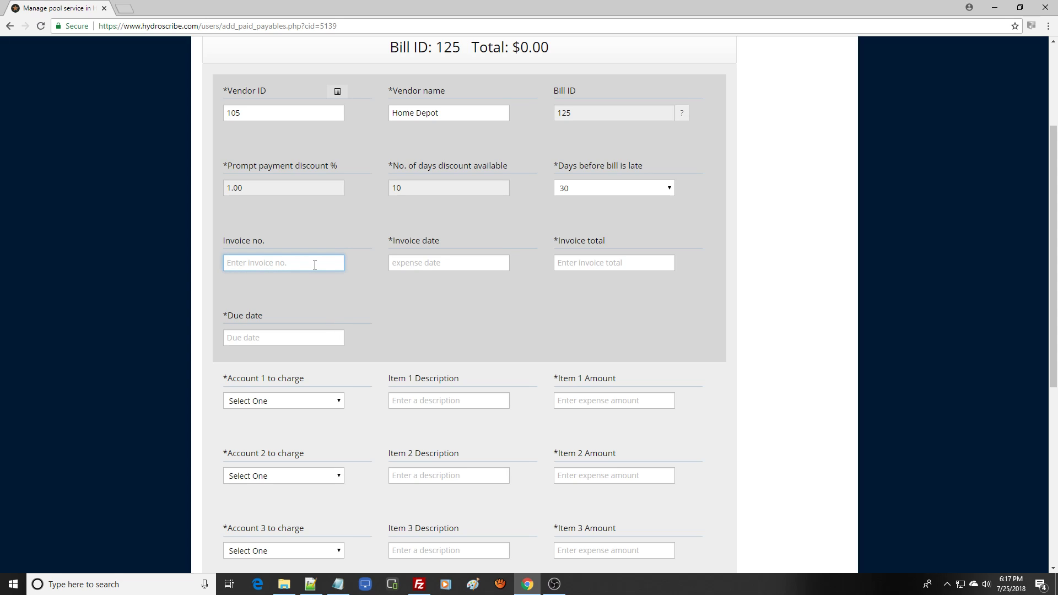
Enter invoice number 34538-122, invoice date 07/25/2018, invoice total 436.25 and due date 07/25/2018 for the bill
type("34538-122")
left_click(415, 263)
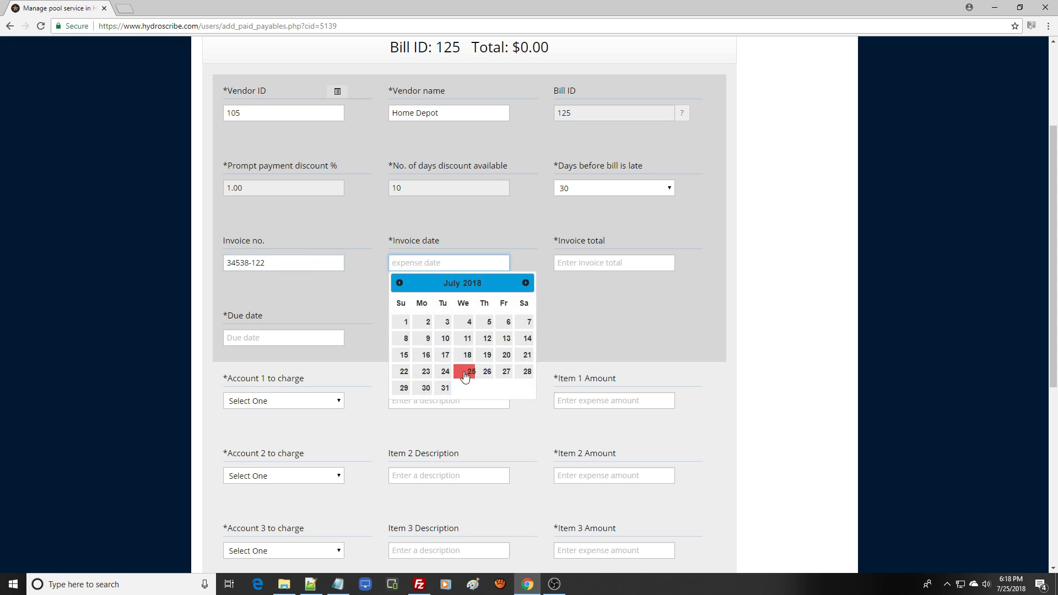
left_click(464, 375)
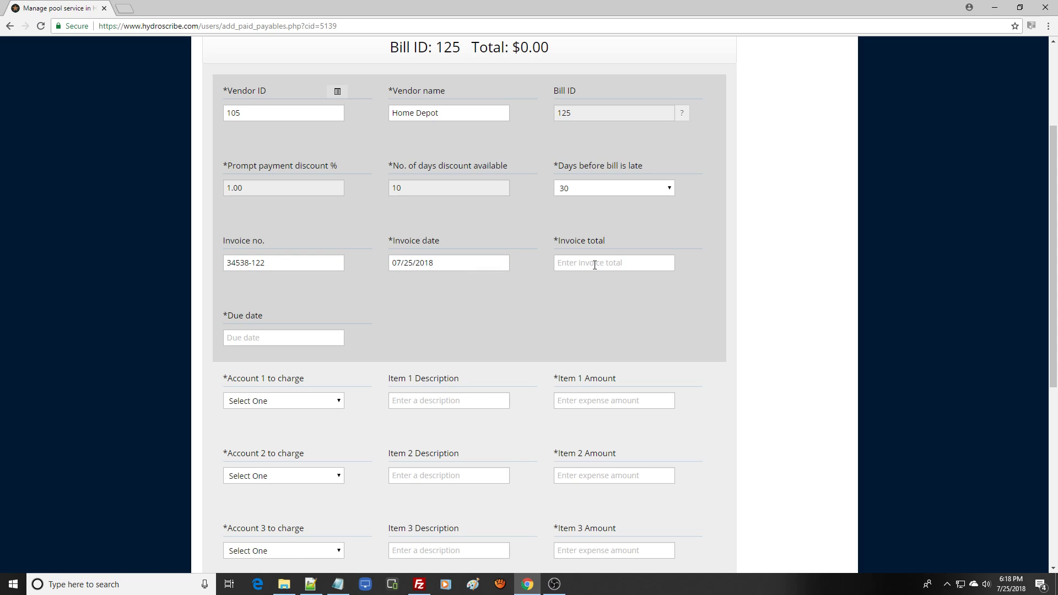
left_click(595, 265)
type("4")
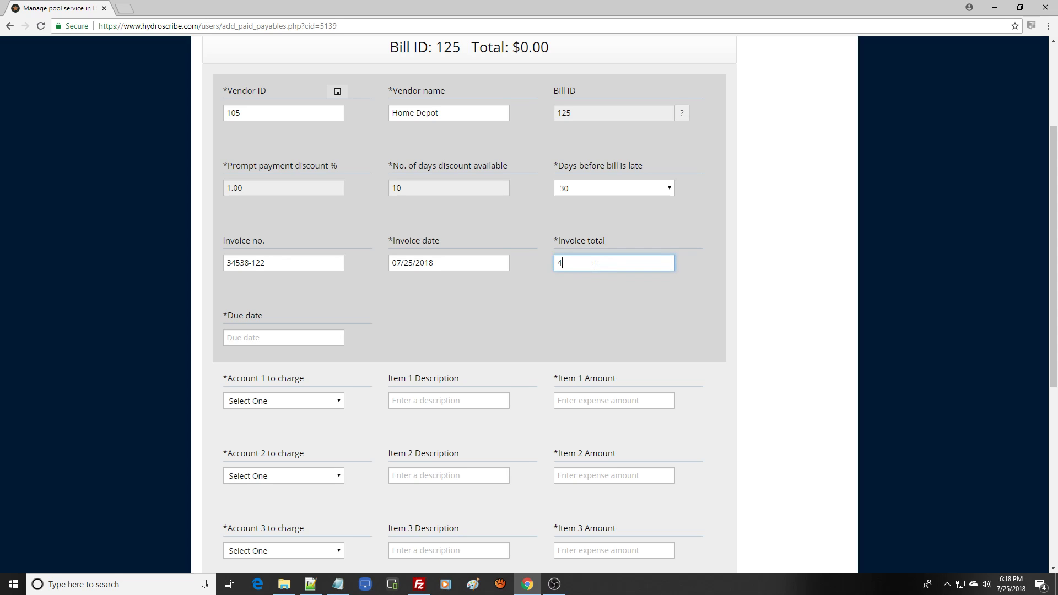
type("36.25")
left_click(265, 338)
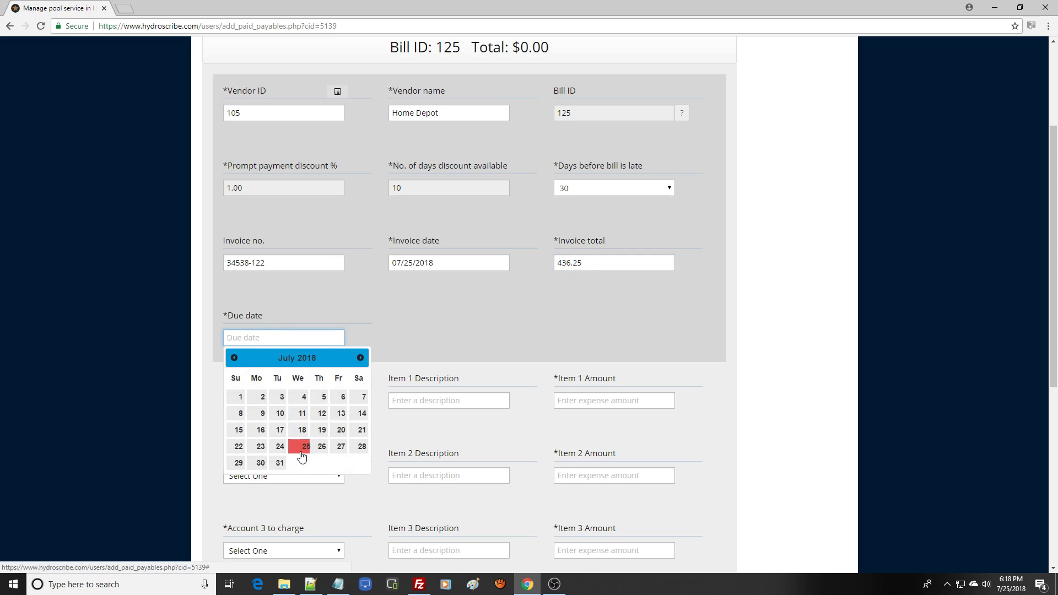
left_click(302, 449)
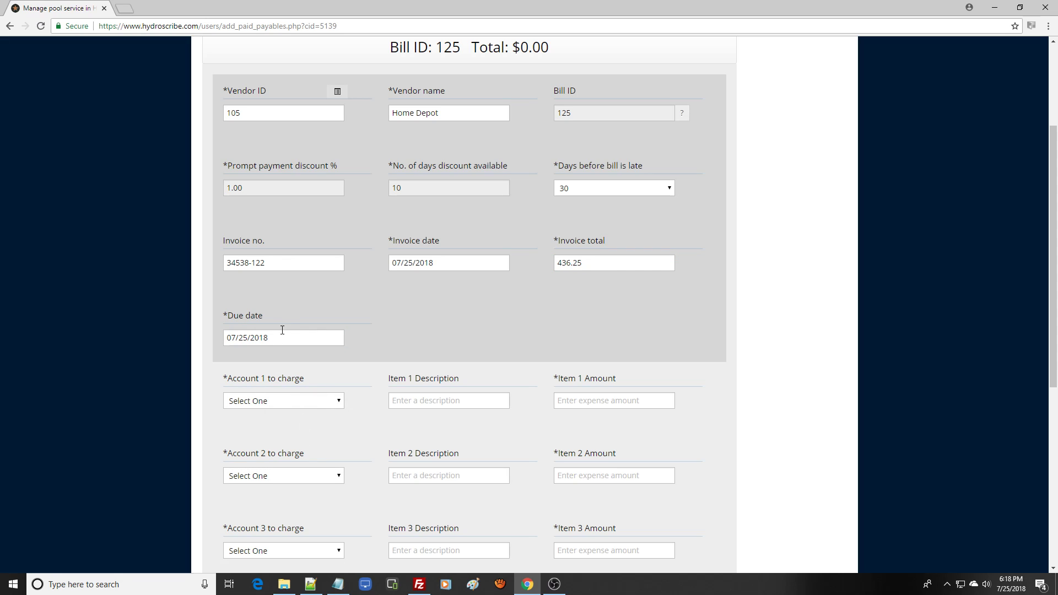
Fill in item 1 with account 5420 Parts Purchased for Resale, description "Hayward cartridge pool filter" and amount 387.50
left_click_drag(1054, 224, 1057, 335)
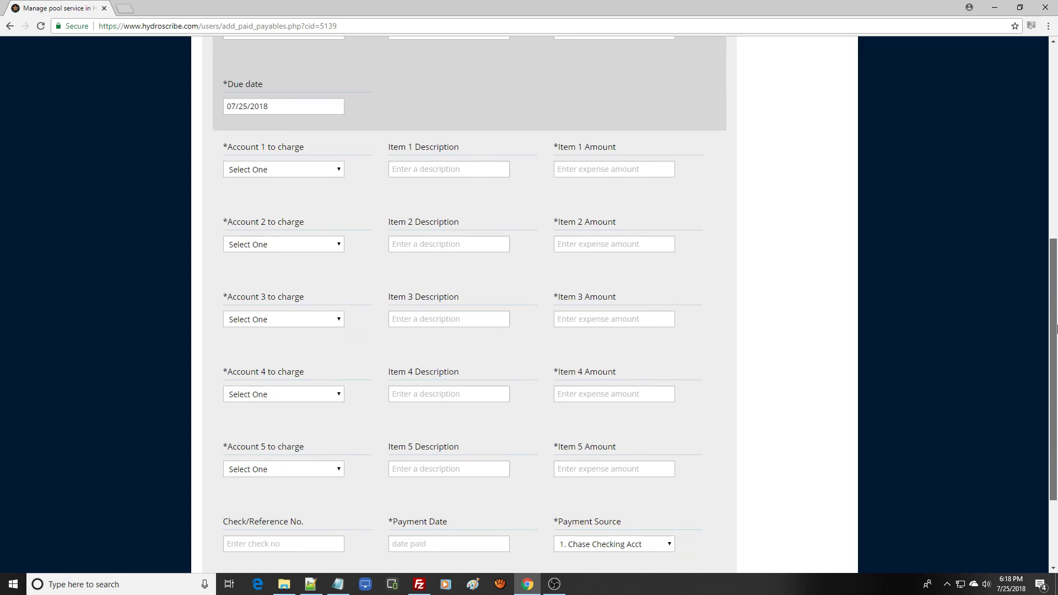
left_click(341, 175)
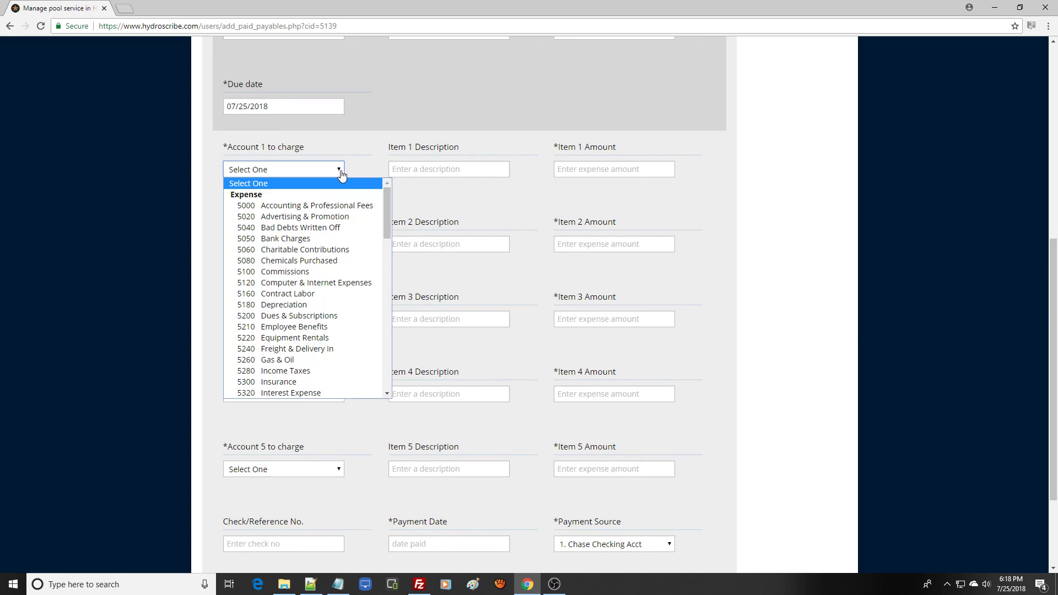
left_click_drag(388, 206, 389, 244)
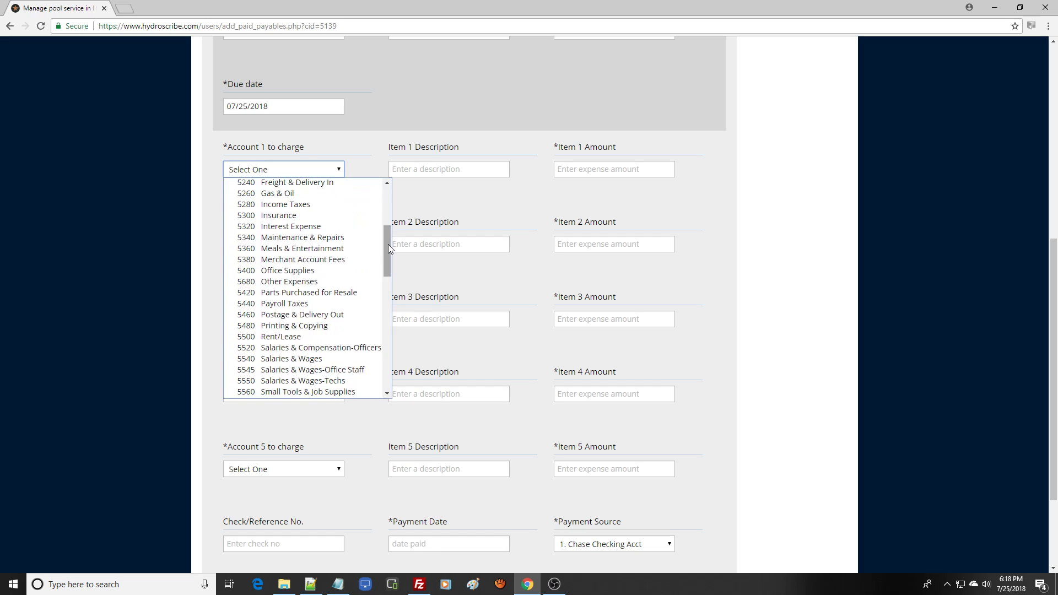
left_click(308, 292)
left_click(449, 169)
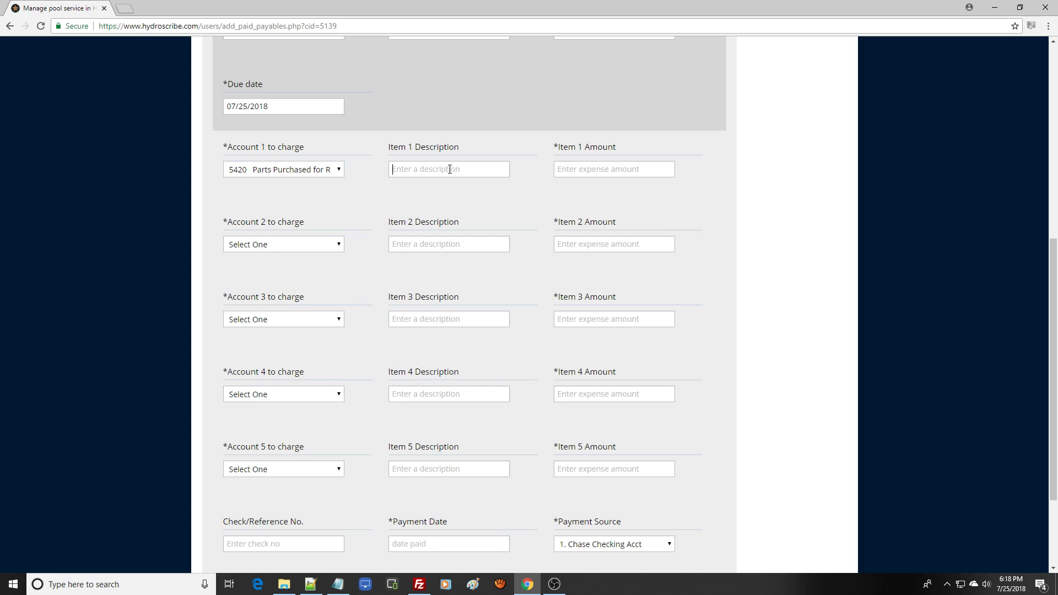
type("Hayward")
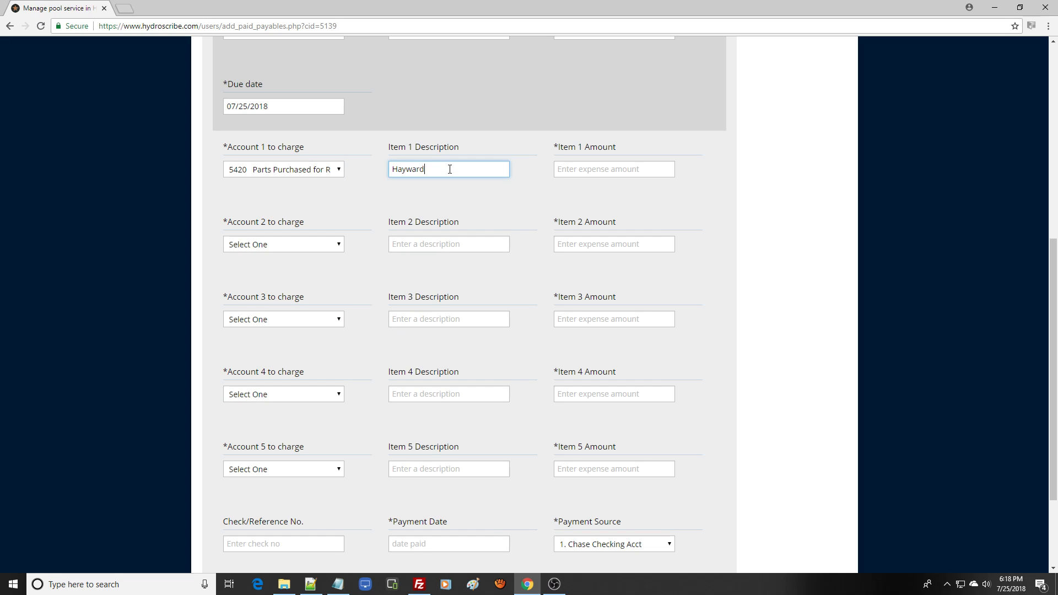
type(" cartridge pool filter")
left_click(605, 172)
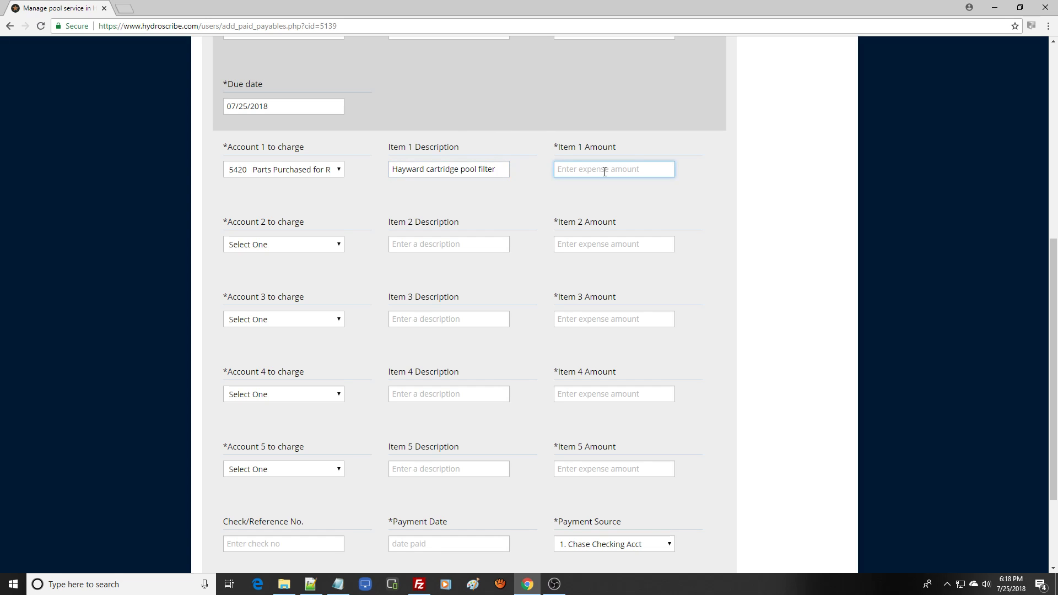
type("387.50")
Fill in item 2 with account 5420 Parts Purchased for Resale, description "Hayward filter cartridge" and amount 49.75
left_click(338, 244)
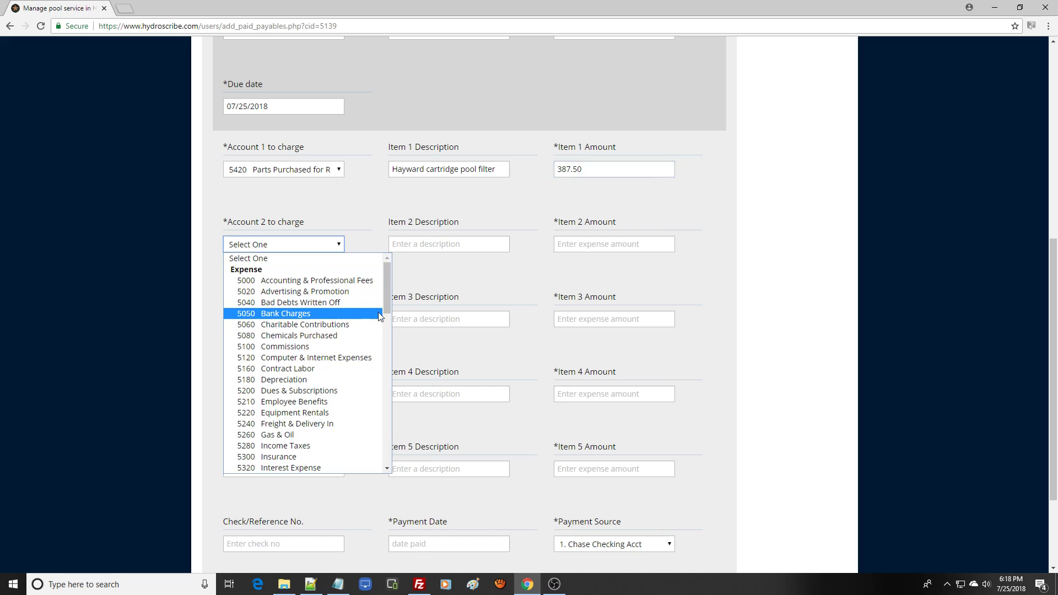
left_click_drag(388, 294, 387, 312)
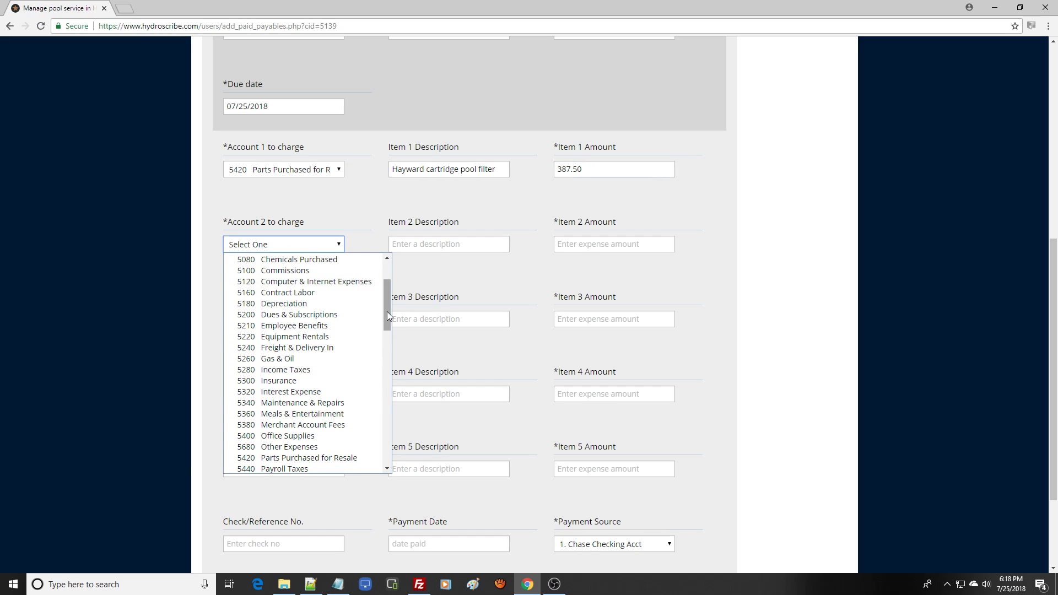
left_click(356, 457)
left_click(451, 244)
type("Hayward")
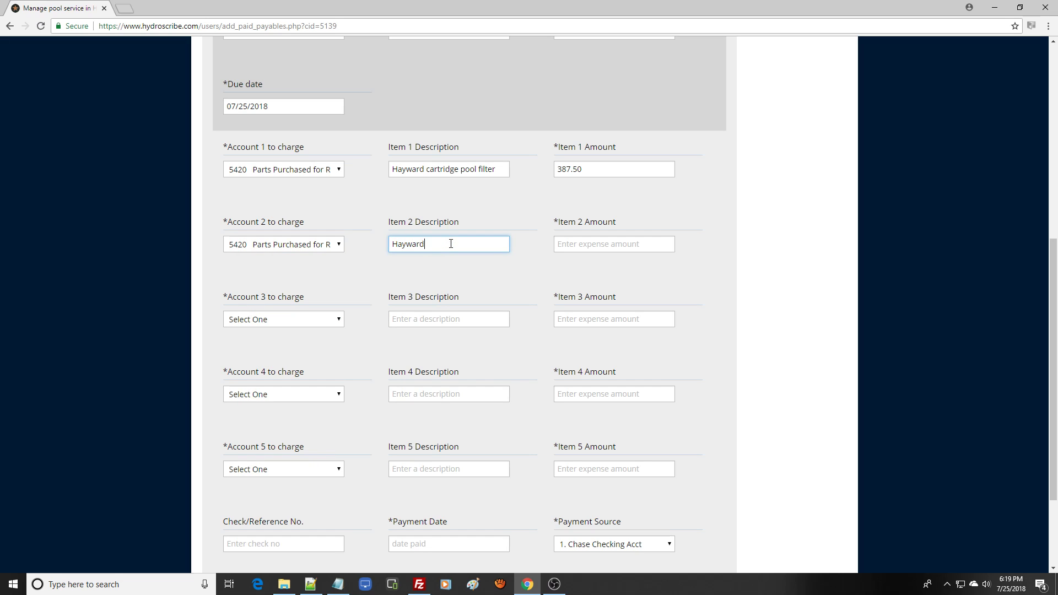
type(" filter cartridge")
left_click(585, 241)
type("49.75")
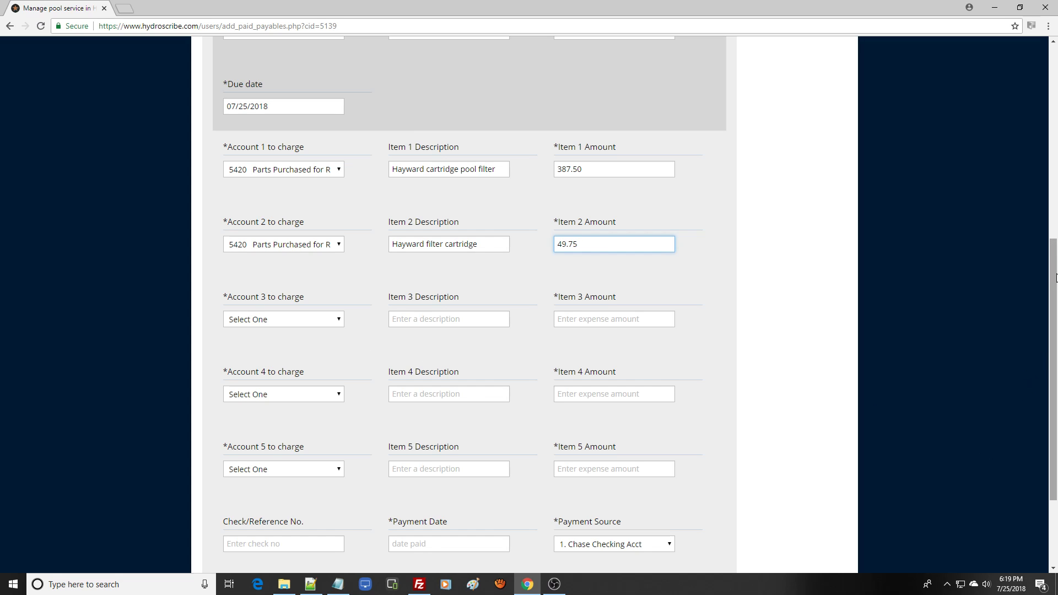
Enter check/reference number 122 and payment date 07/25/2018 for the bill's payment
scroll(1051, 264, "down", 3)
left_click(277, 413)
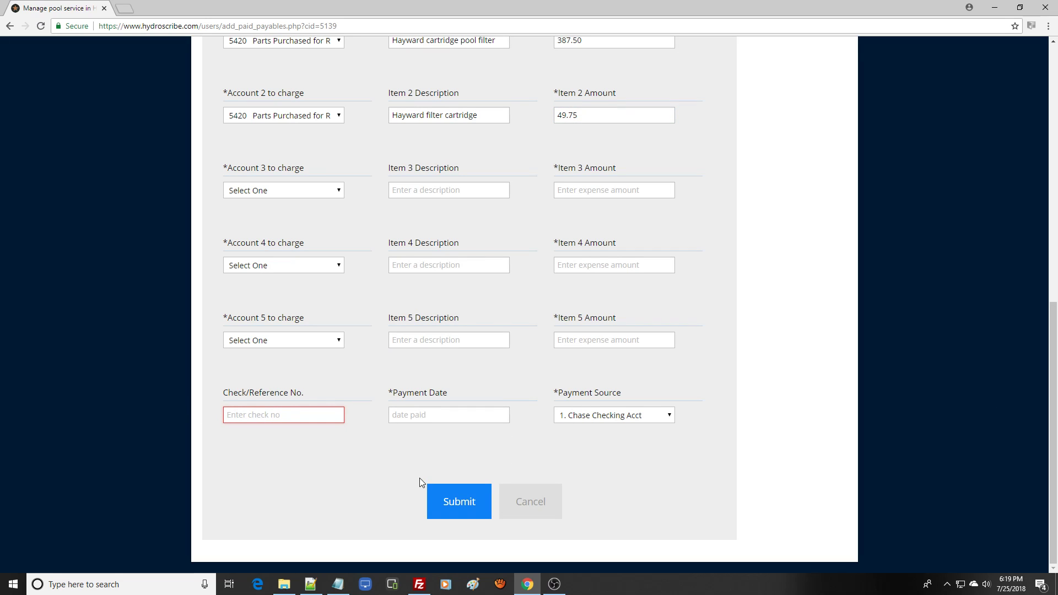
type("122")
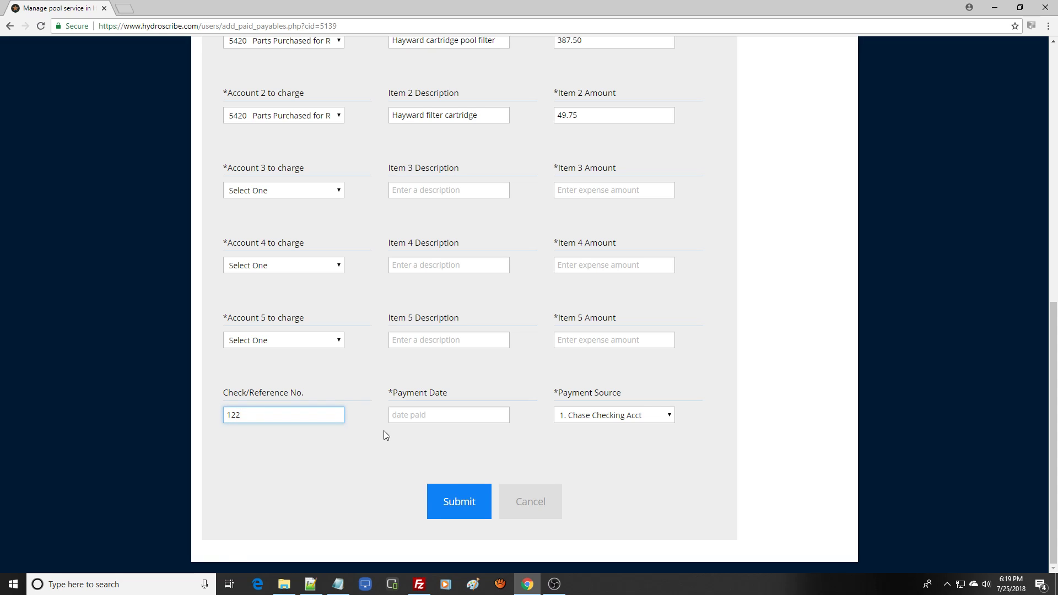
left_click(406, 417)
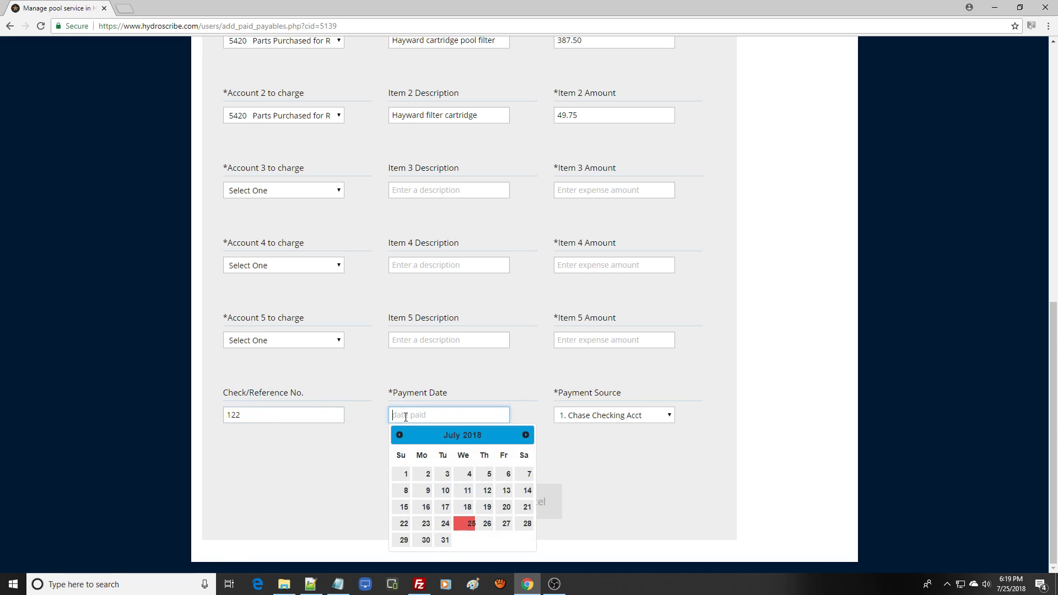
left_click(468, 524)
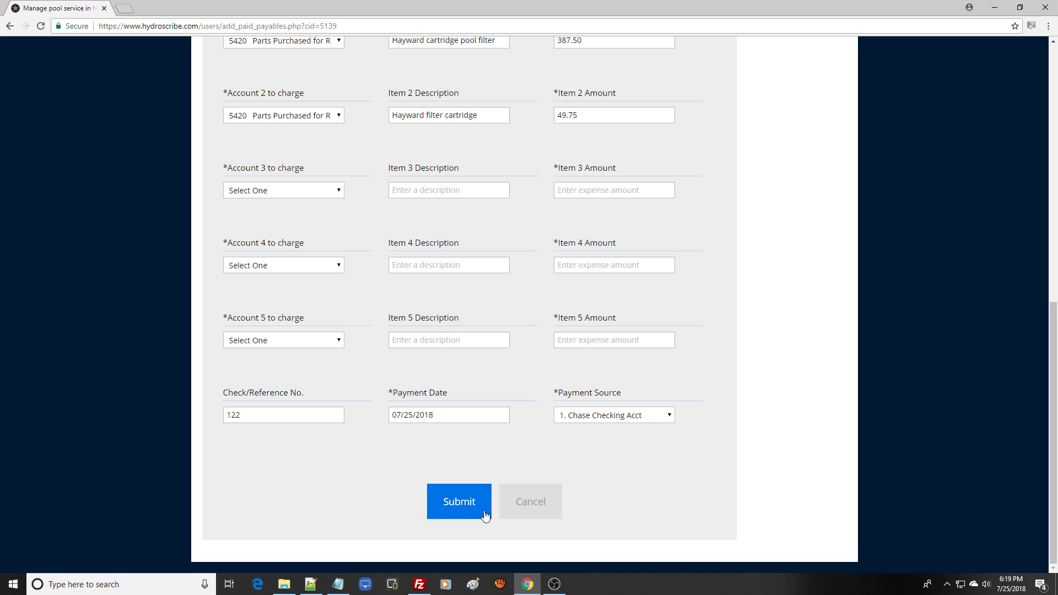
Review the invoice details and line items, and try to submit the paid bill
left_click_drag(1052, 485, 1053, 458)
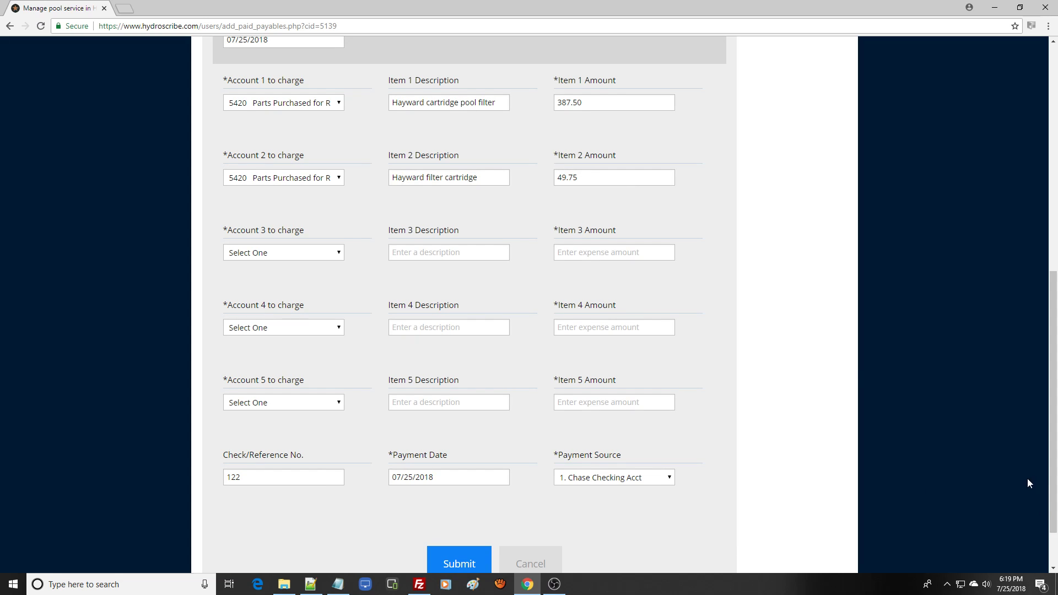
scroll(1053, 483, "up", 2)
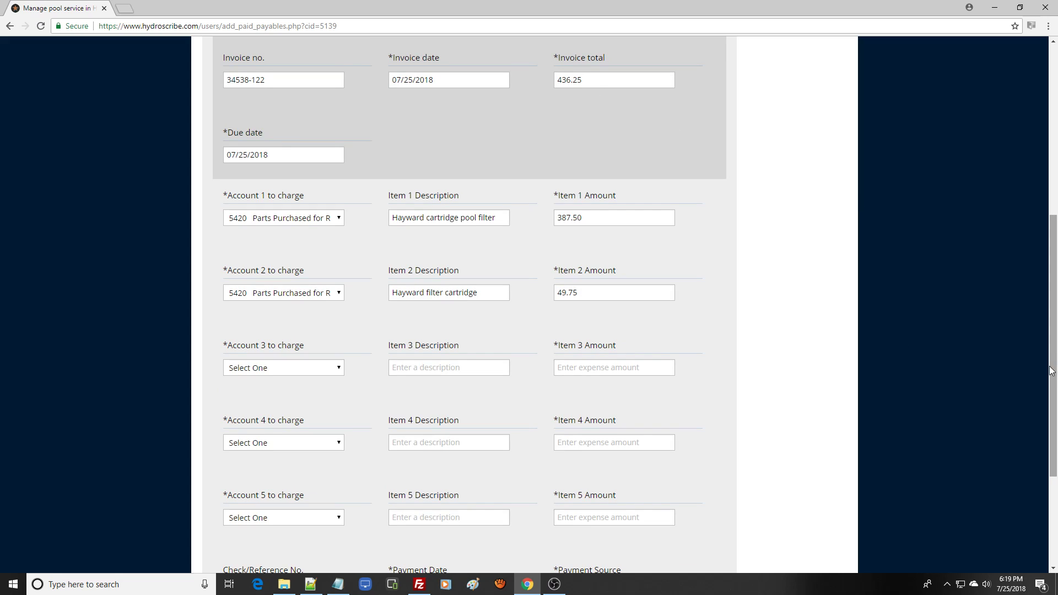
left_click_drag(1053, 367, 1056, 497)
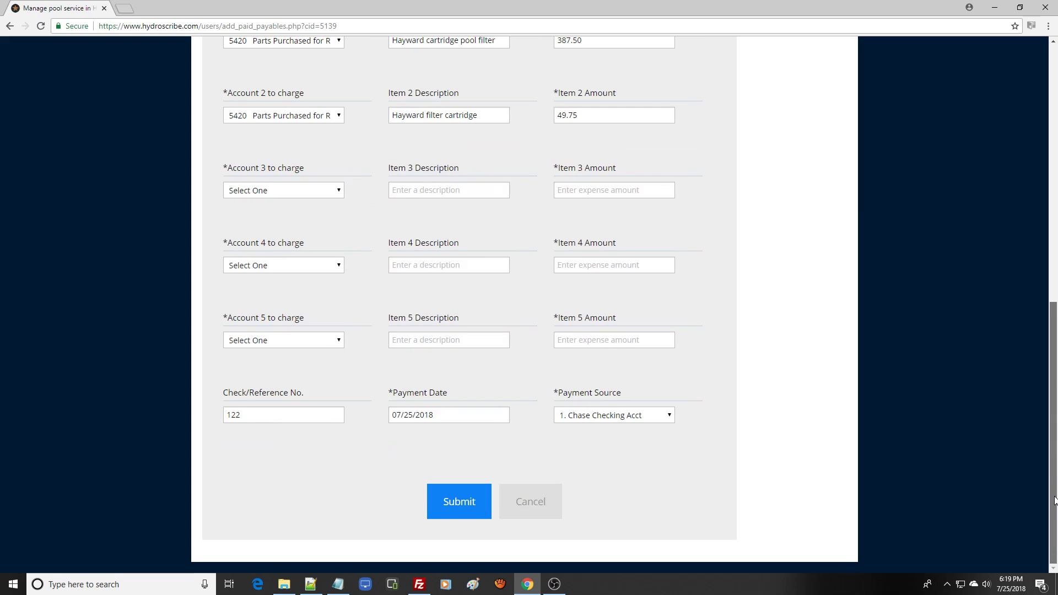
left_click(461, 504)
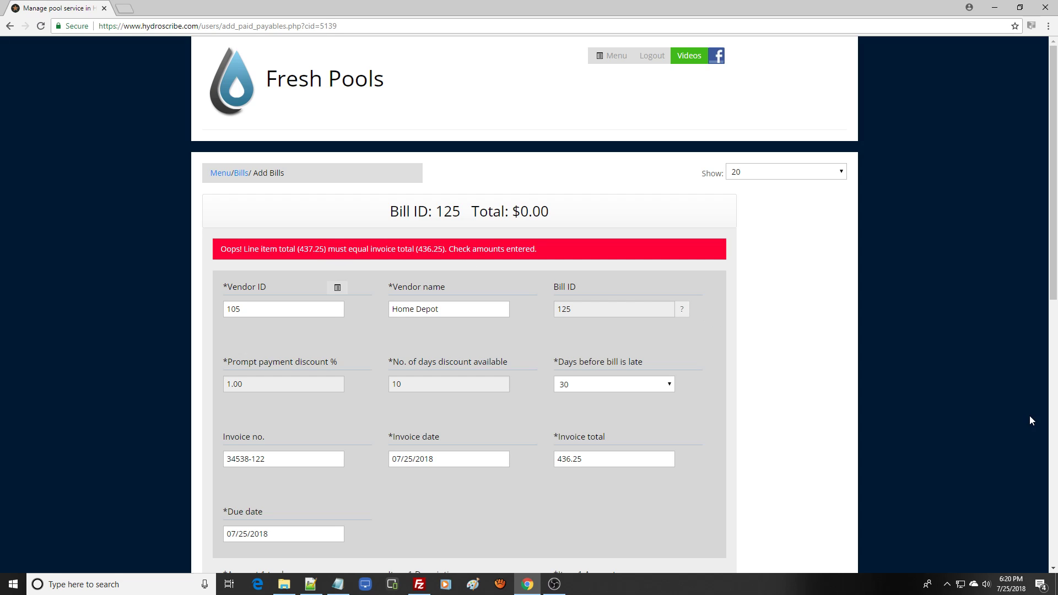
Resubmit the bill with its invoice total set to 437.25 and return to the bills list
left_click_drag(1054, 254, 1053, 349)
left_click_drag(571, 254, 567, 255)
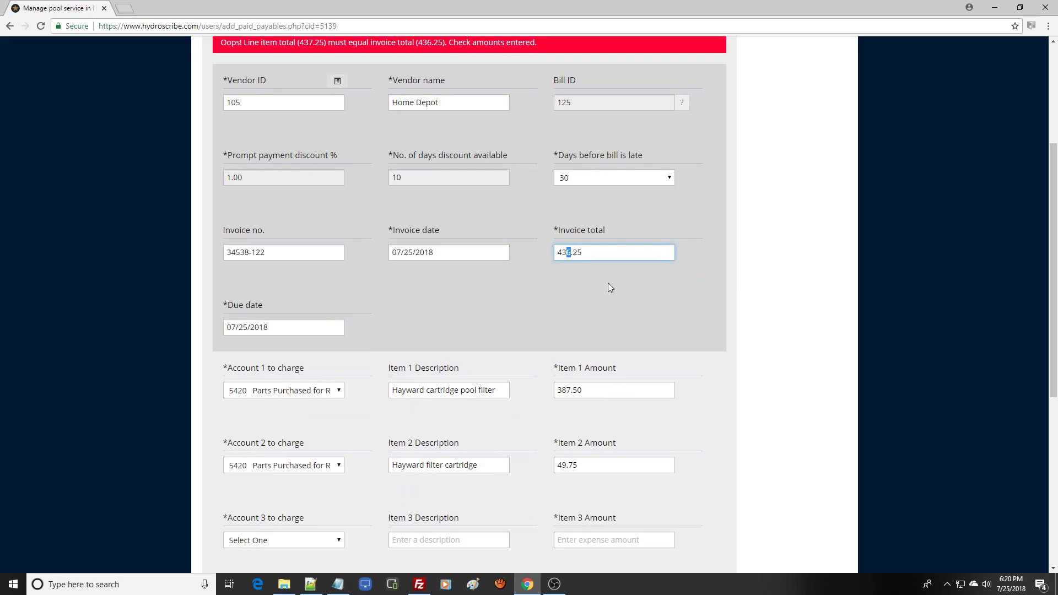
type("7")
left_click_drag(1053, 364, 1053, 532)
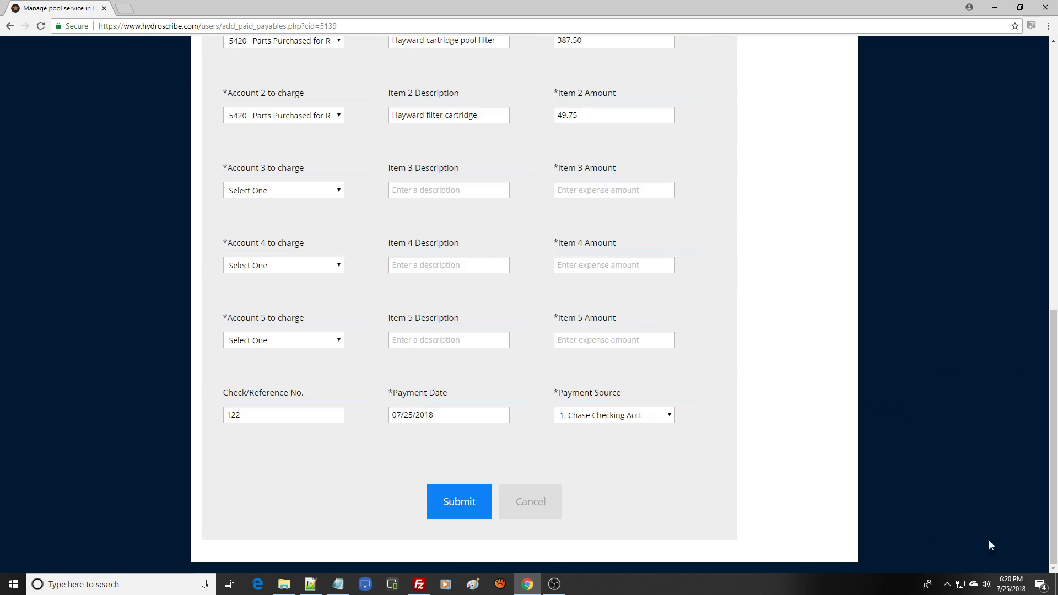
left_click(458, 503)
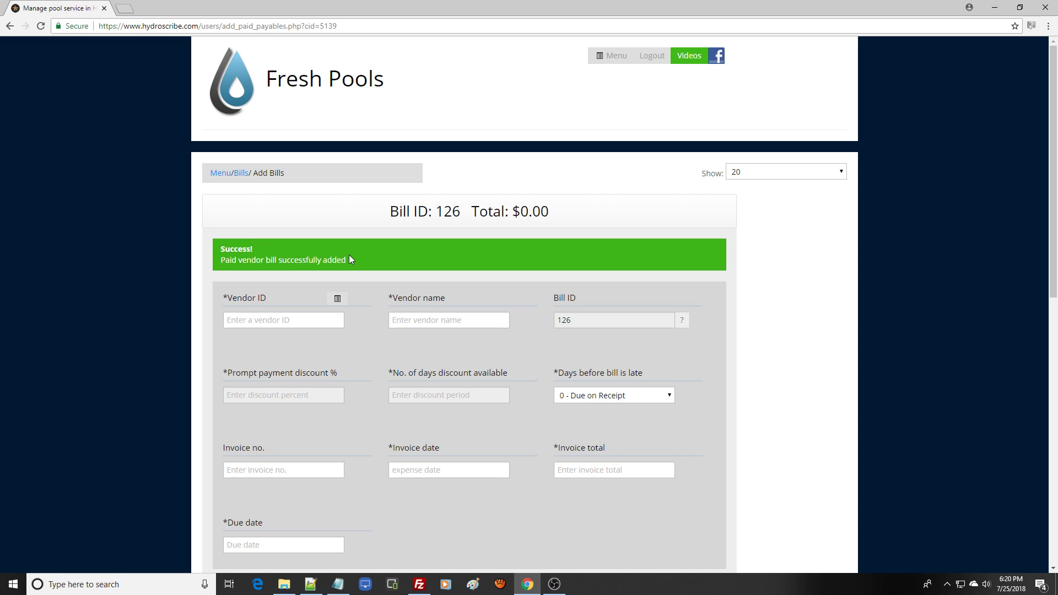
left_click(241, 173)
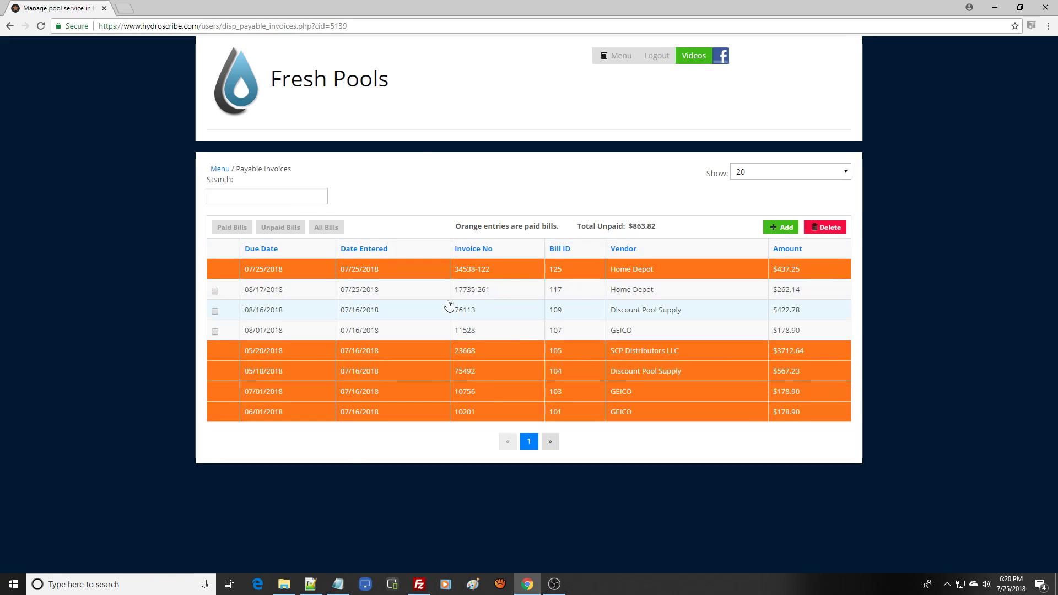